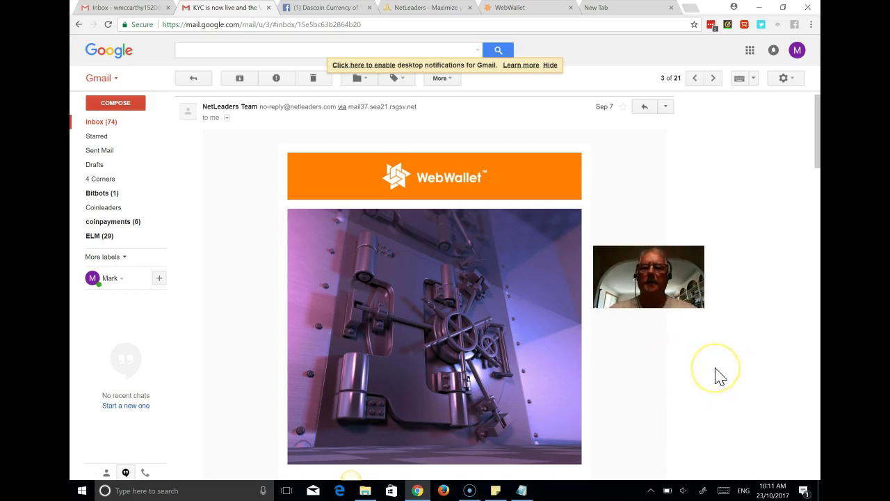
Read the WebWallet KYC announcement email in Gmail down to its Get started and Validator sections.
{"action": "scroll", "coordinate": [765, 376], "scroll_direction": "down", "scroll_amount": 4}
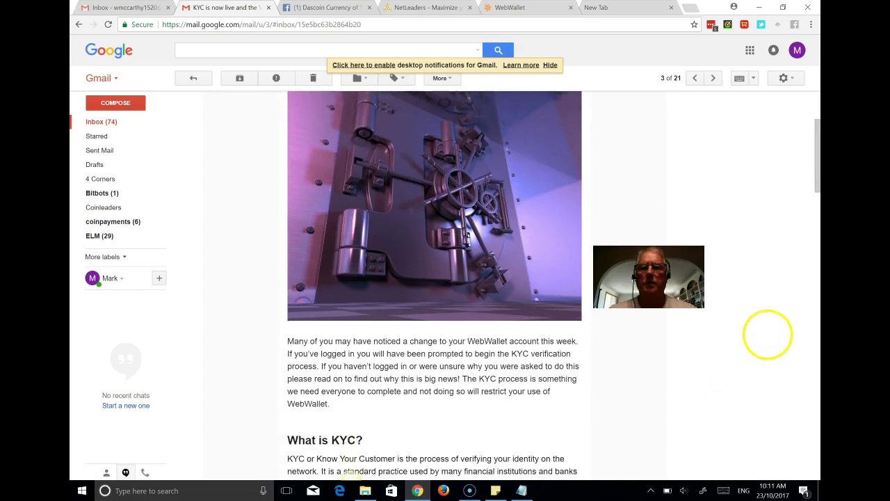
{"action": "scroll", "coordinate": [767, 407], "scroll_direction": "down", "scroll_amount": 2}
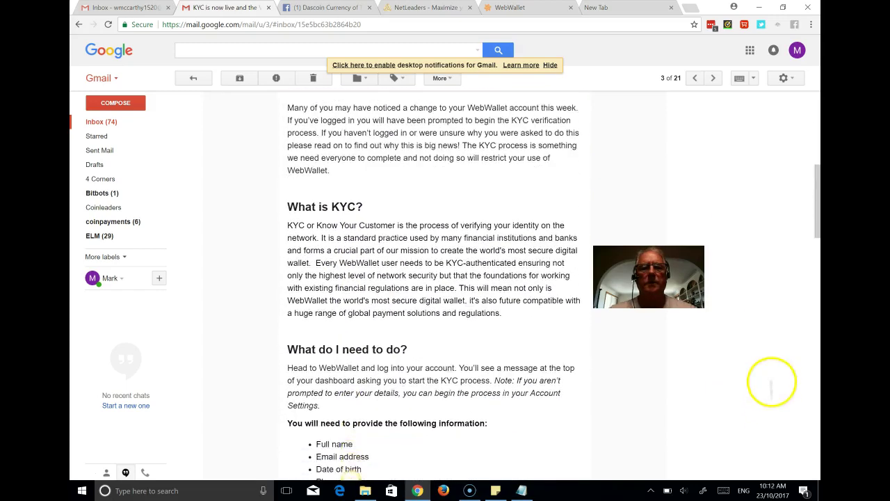
{"action": "scroll", "coordinate": [765, 381], "scroll_direction": "up", "scroll_amount": 2}
{"action": "scroll", "coordinate": [758, 431], "scroll_direction": "up", "scroll_amount": 2}
{"action": "scroll", "coordinate": [757, 397], "scroll_direction": "down", "scroll_amount": 3}
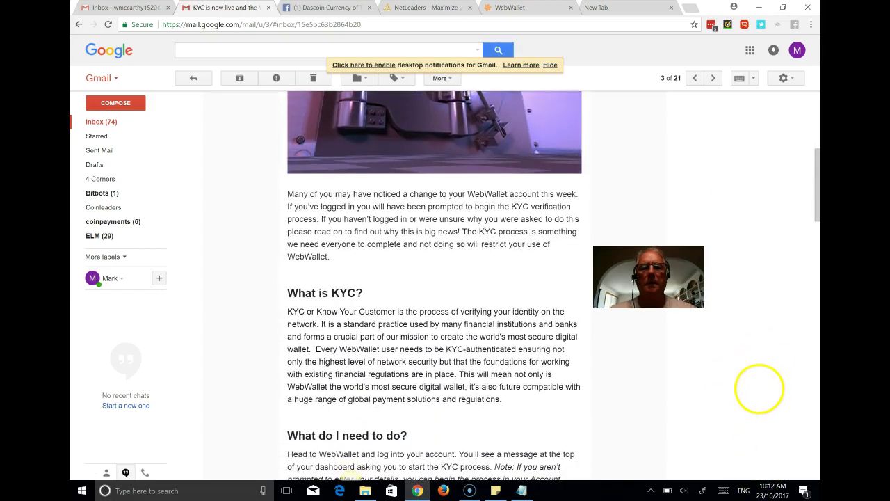
{"action": "scroll", "coordinate": [758, 379], "scroll_direction": "down", "scroll_amount": 1}
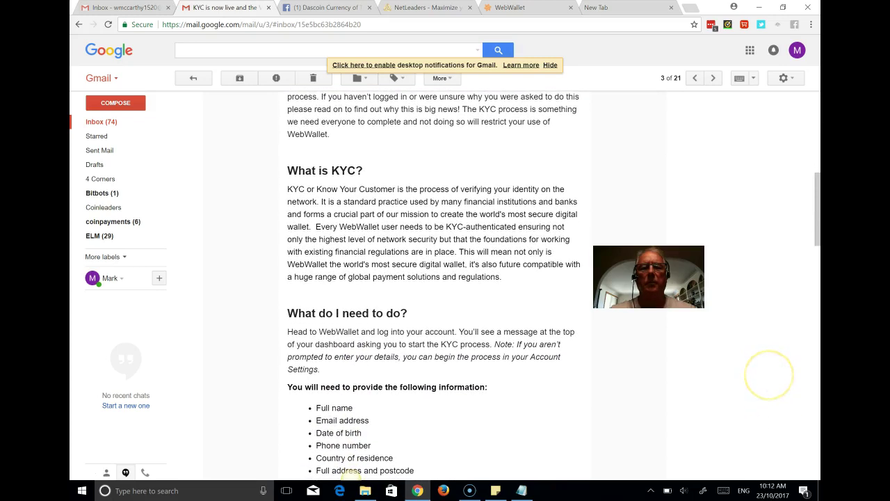
{"action": "scroll", "coordinate": [765, 369], "scroll_direction": "down", "scroll_amount": 5}
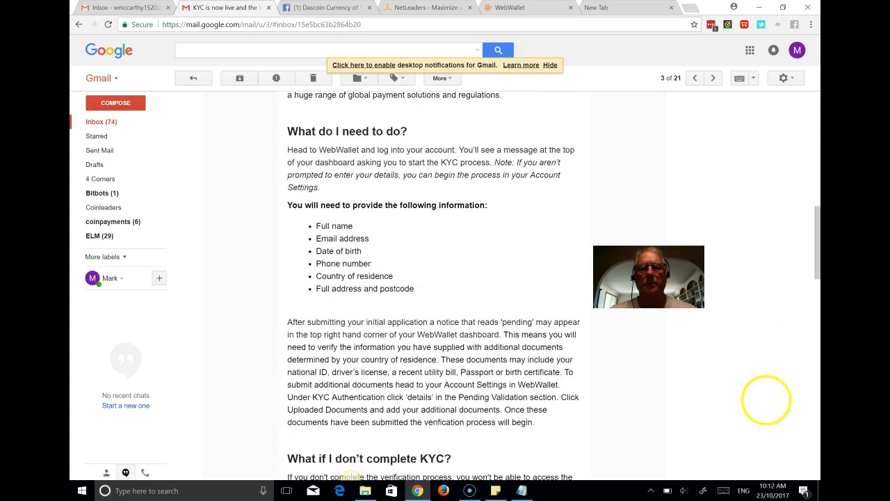
{"action": "scroll", "coordinate": [765, 383], "scroll_direction": "up", "scroll_amount": 1}
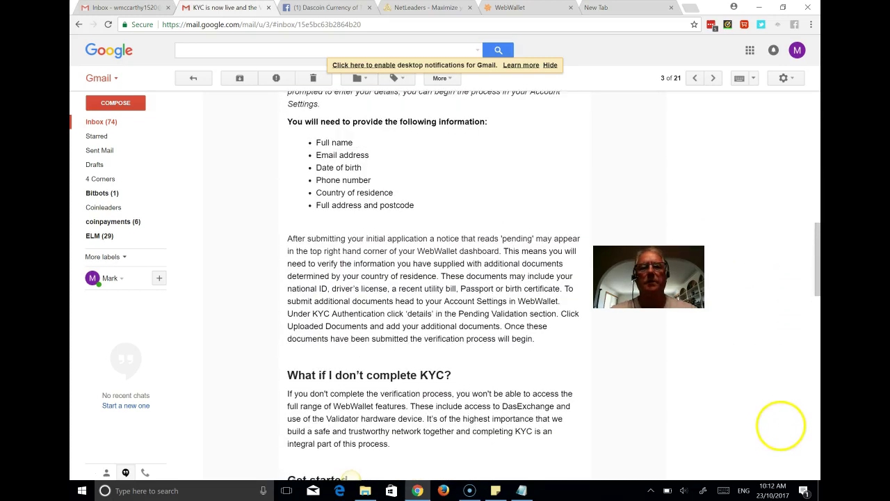
{"action": "scroll", "coordinate": [769, 405], "scroll_direction": "down", "scroll_amount": 3}
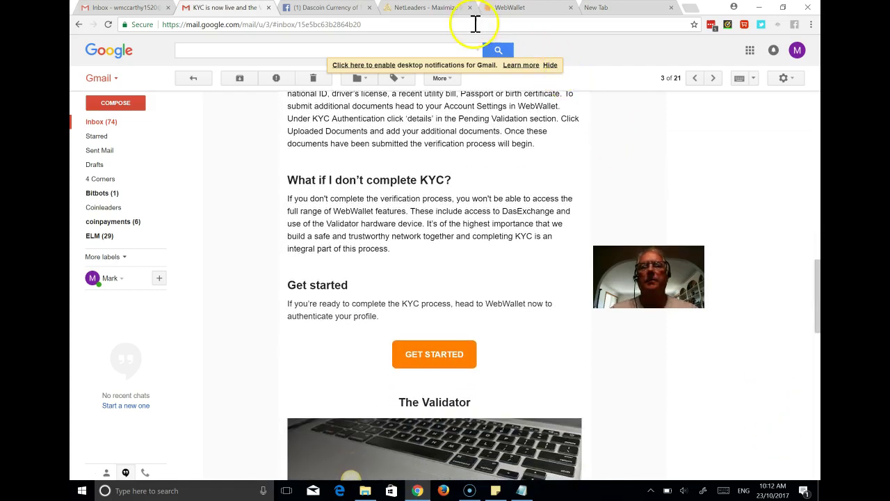
In NetLeaders, check the User Profile account settings, confirming the cell phone is verified.
{"action": "left_click", "coordinate": [425, 10]}
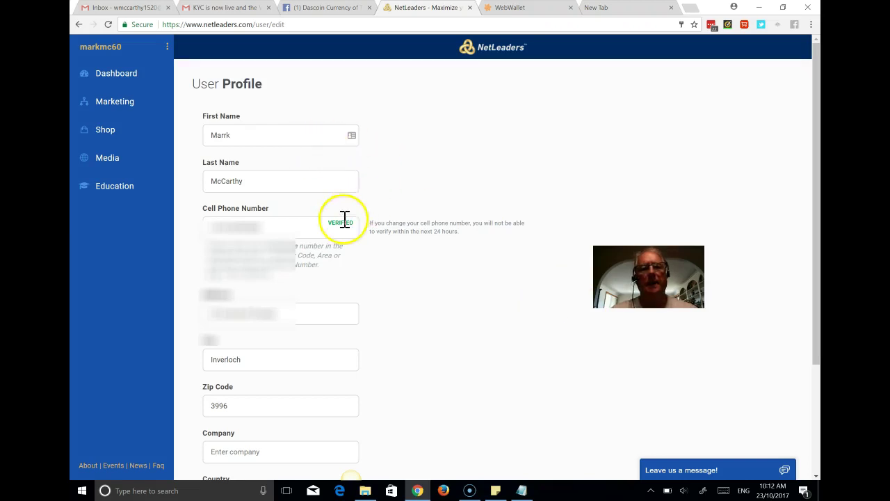
{"action": "left_click", "coordinate": [132, 82]}
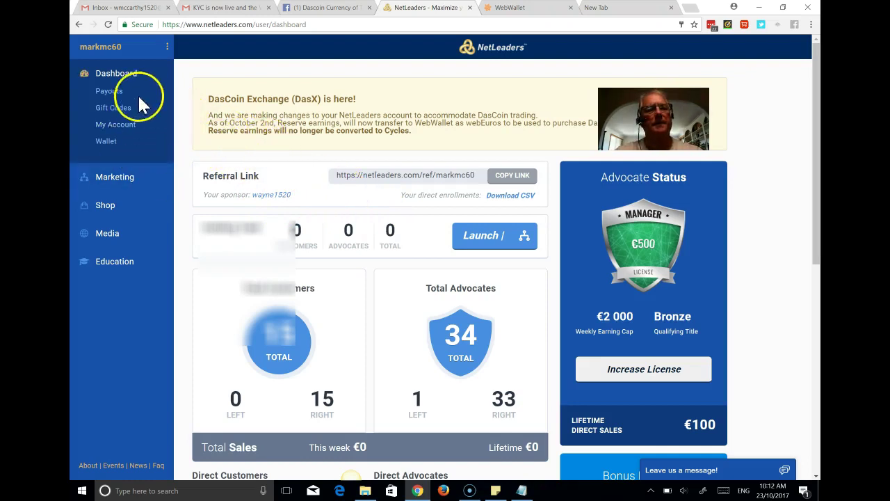
{"action": "left_click", "coordinate": [167, 47]}
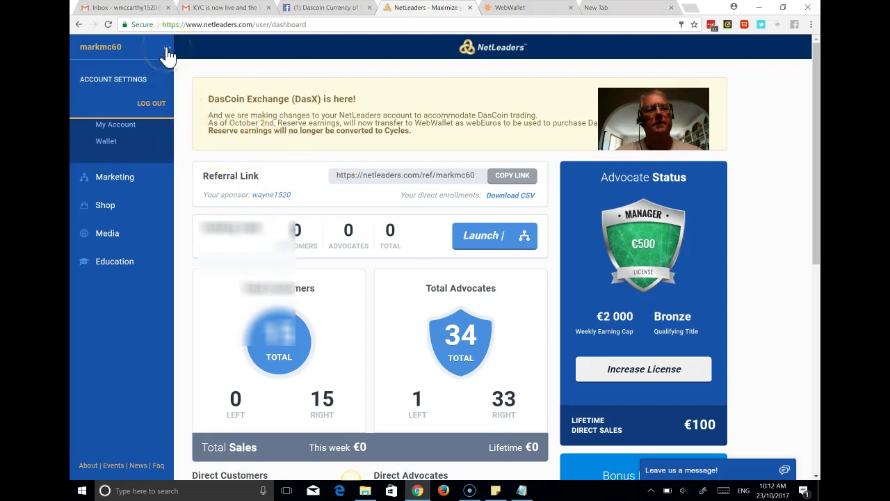
{"action": "left_click", "coordinate": [127, 86]}
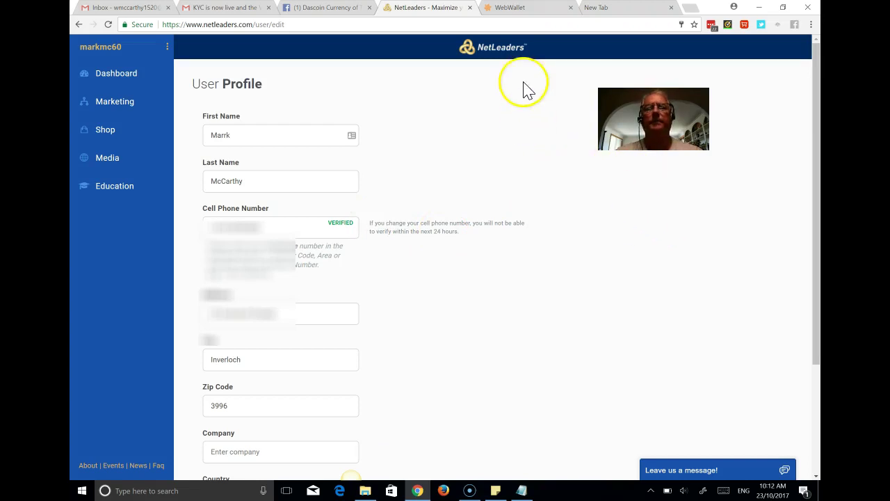
Log in to WebWallet with the user's own saved account from the password manager.
{"action": "left_click", "coordinate": [534, 12]}
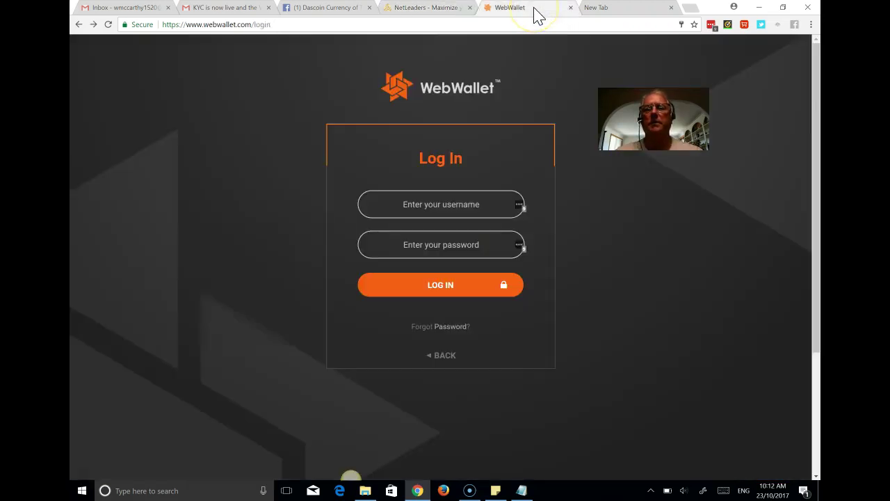
{"action": "left_click", "coordinate": [521, 205]}
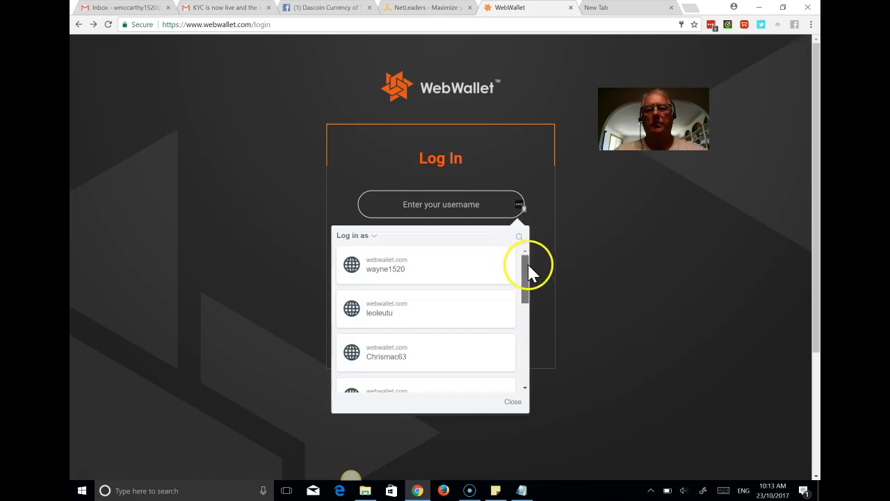
{"action": "left_click_drag", "start_coordinate": [533, 264], "coordinate": [534, 358]}
{"action": "scroll", "coordinate": [402, 288], "scroll_direction": "up", "scroll_amount": 5}
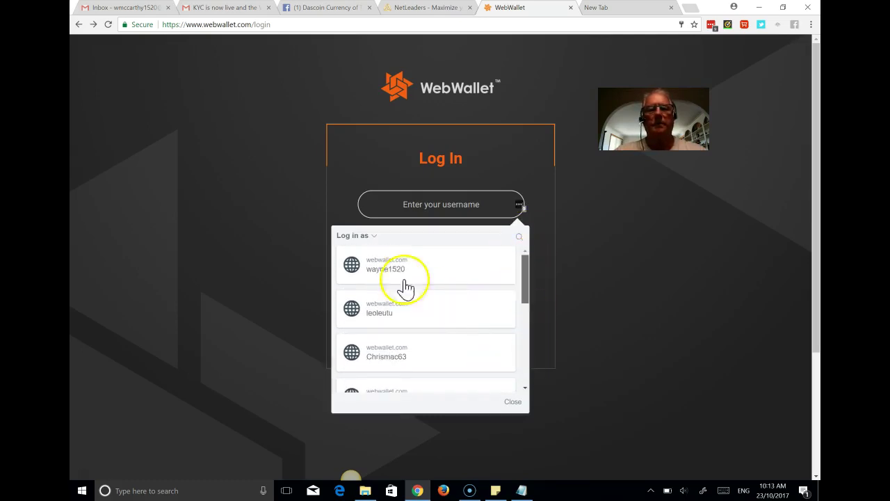
{"action": "left_click", "coordinate": [384, 278]}
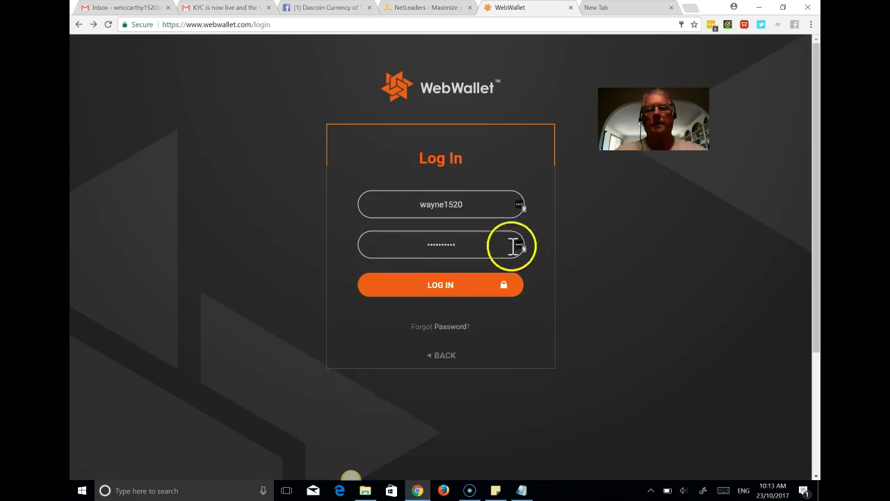
{"action": "left_click", "coordinate": [521, 204]}
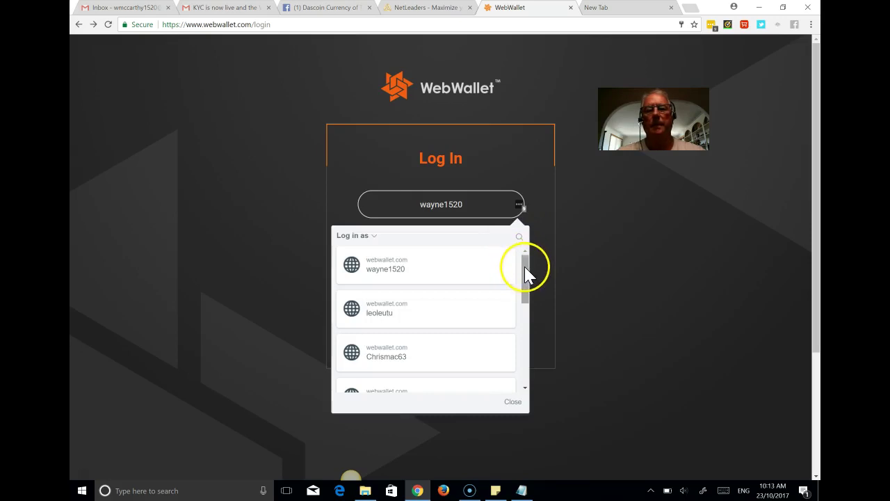
{"action": "left_click_drag", "start_coordinate": [524, 265], "coordinate": [529, 328]}
{"action": "left_click", "coordinate": [380, 338]}
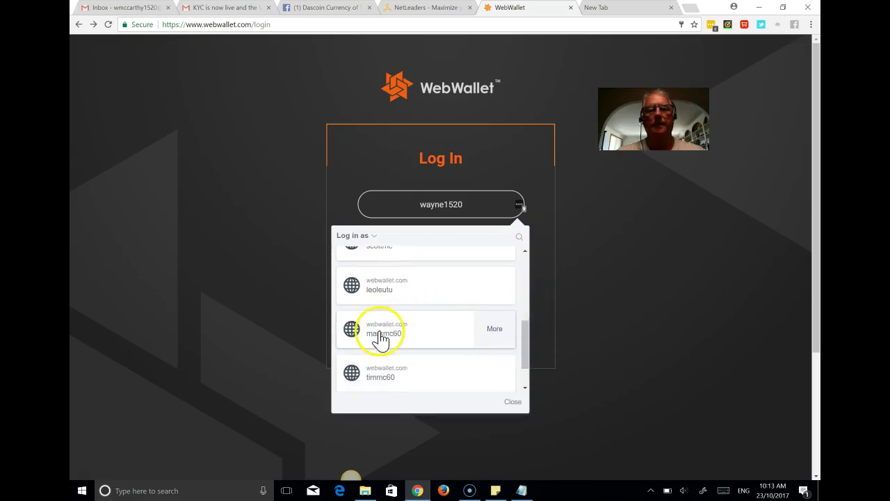
{"action": "left_click", "coordinate": [441, 285]}
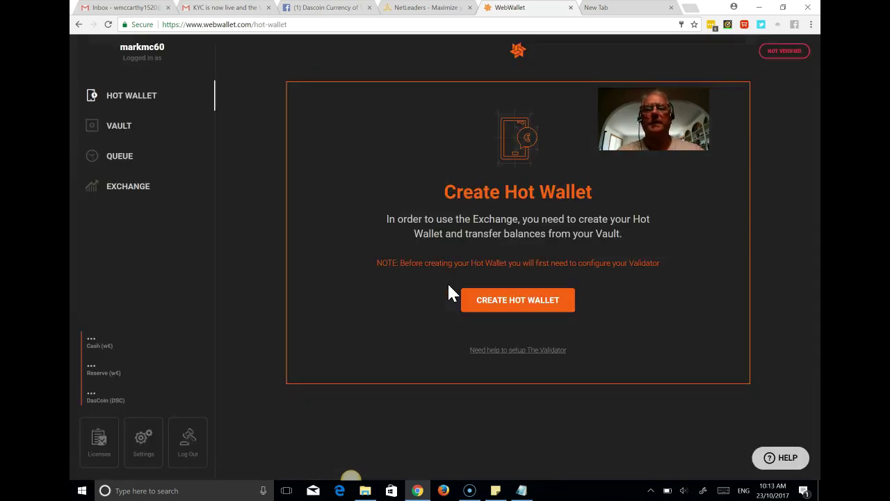
Review the Vault balances: Manager License holds 3111.16281 DasCoin, with zero cash, reserve and cycles.
{"action": "left_click", "coordinate": [501, 259]}
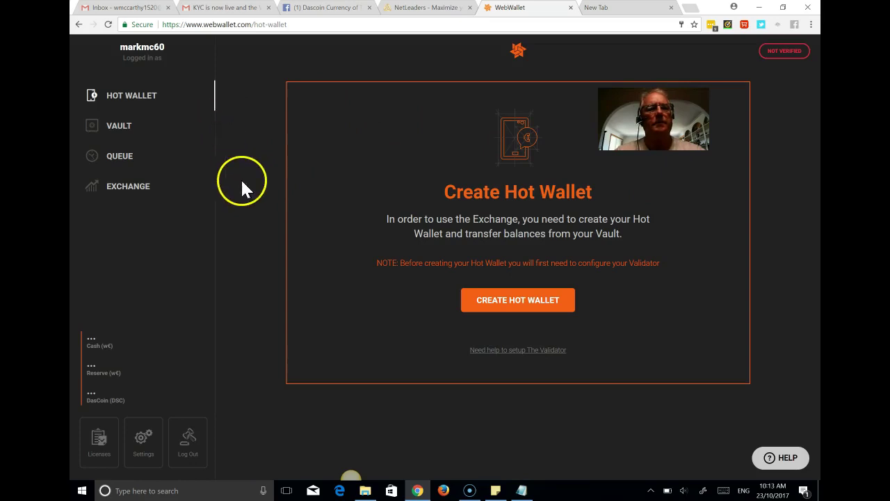
{"action": "left_click", "coordinate": [124, 132]}
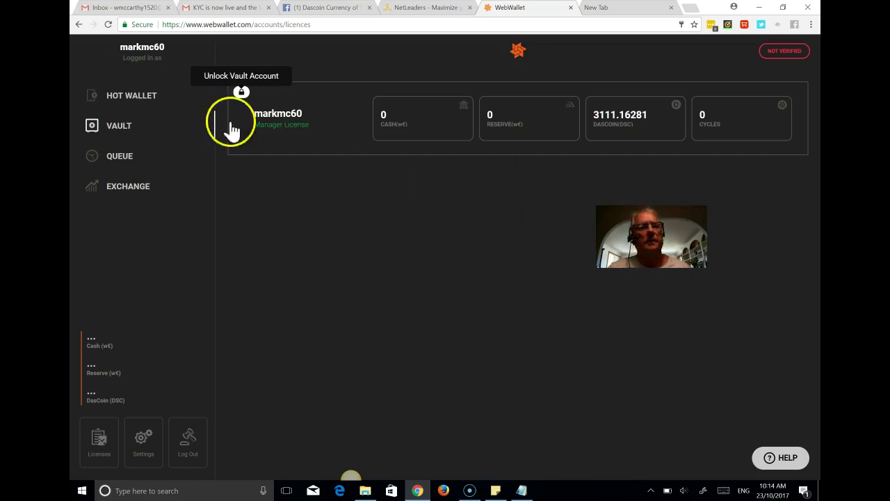
{"action": "left_click", "coordinate": [128, 184]}
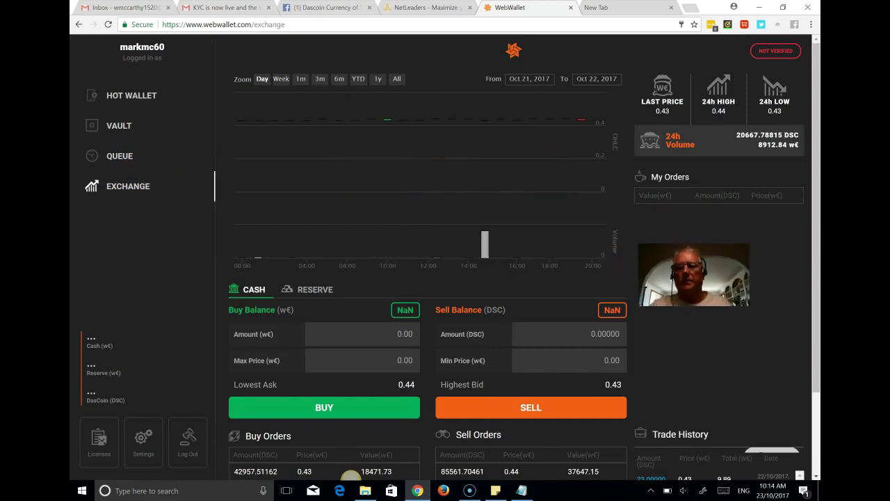
{"action": "scroll", "coordinate": [351, 477], "scroll_direction": "down", "scroll_amount": 3}
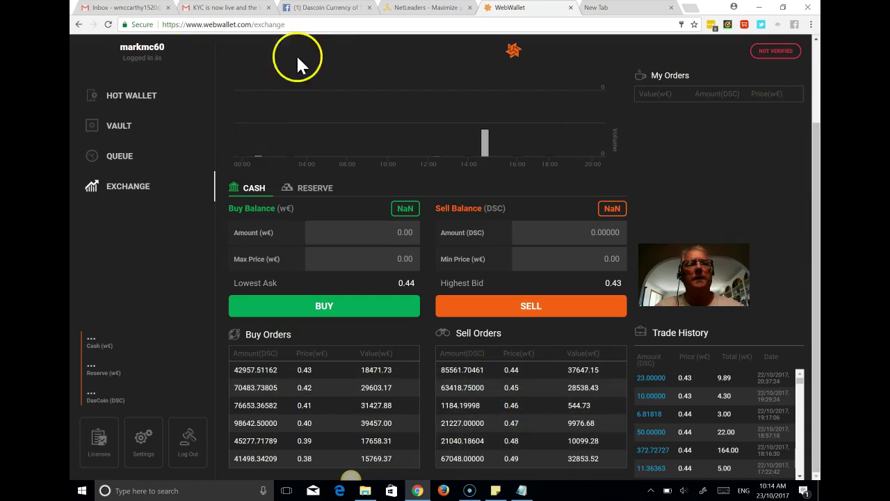
Start KYC verification and submit the My Information personal details form.
{"action": "left_click", "coordinate": [773, 55]}
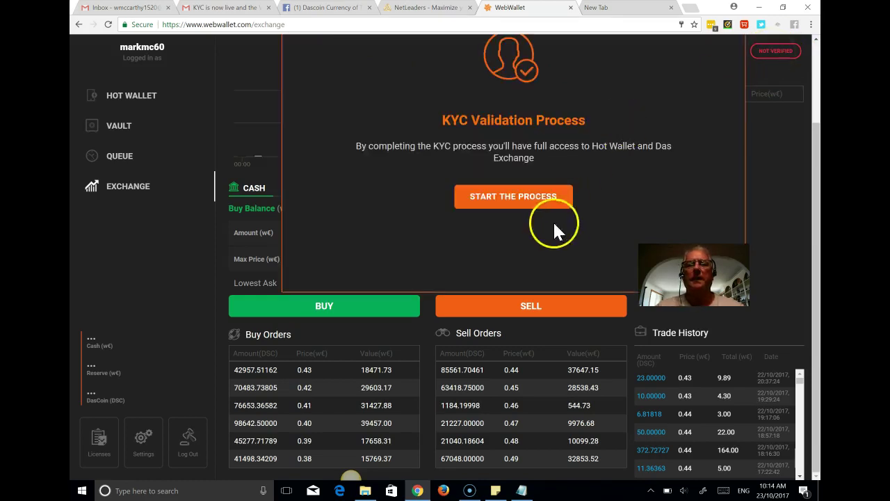
{"action": "left_click", "coordinate": [514, 196]}
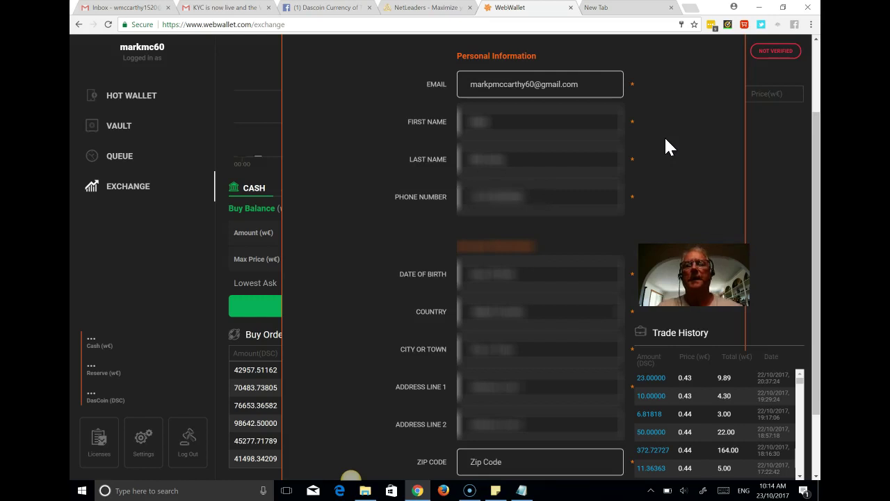
{"action": "scroll", "coordinate": [368, 246], "scroll_direction": "down", "scroll_amount": 1}
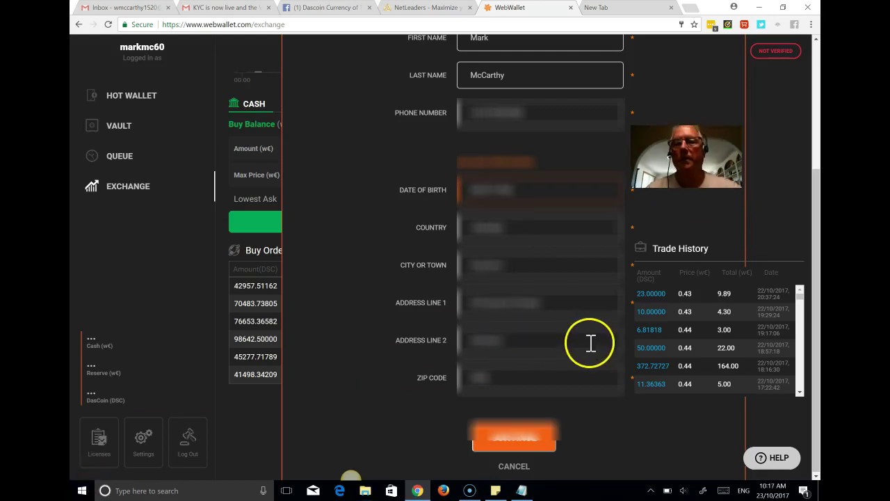
{"action": "left_click", "coordinate": [539, 424]}
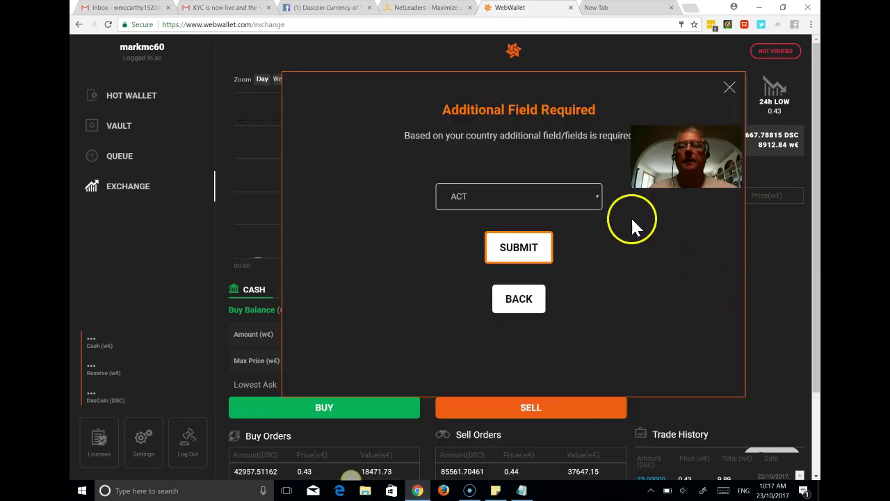
Set the state to VIC and submit the KYC application for review.
{"action": "left_click", "coordinate": [596, 196]}
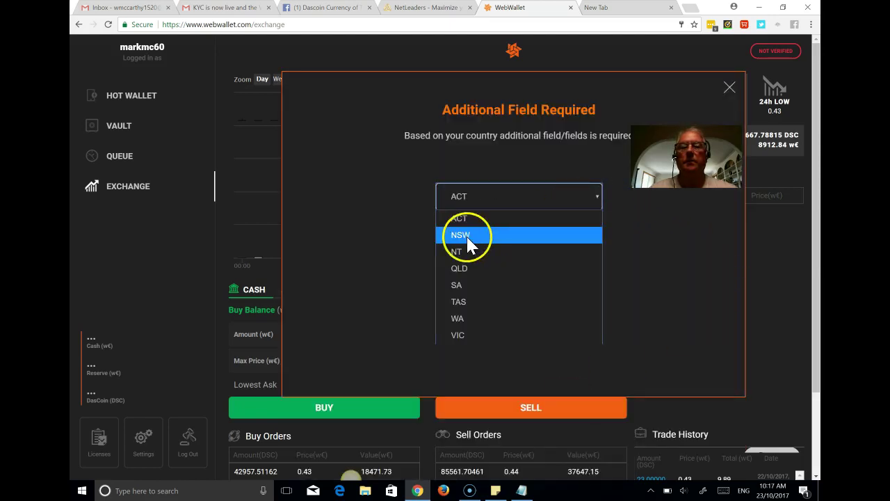
{"action": "left_click", "coordinate": [464, 335]}
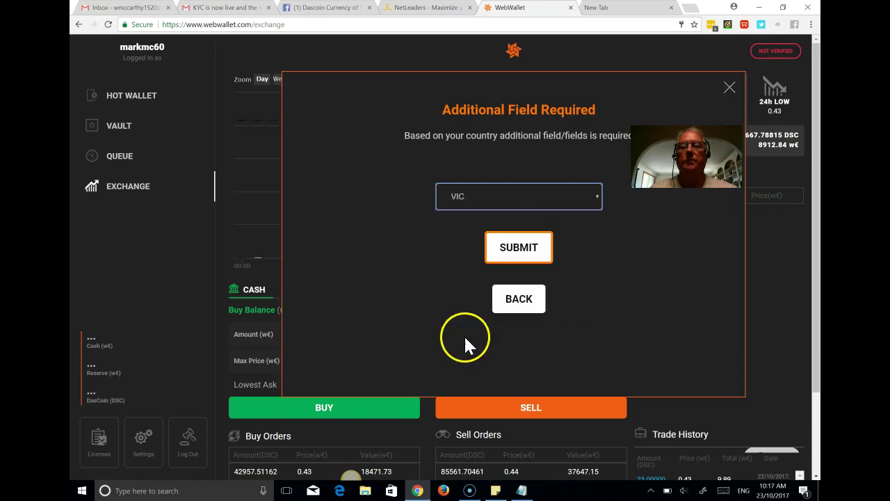
{"action": "left_click", "coordinate": [528, 251]}
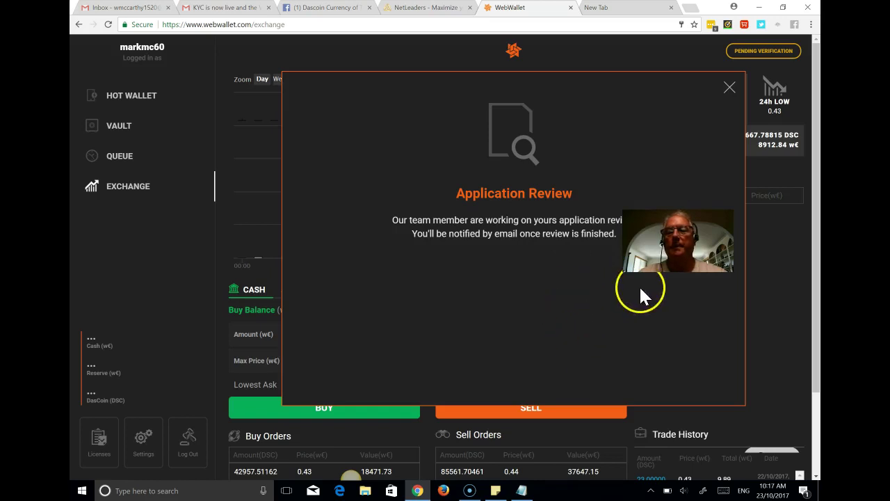
{"action": "left_click_drag", "start_coordinate": [686, 244], "coordinate": [659, 296]}
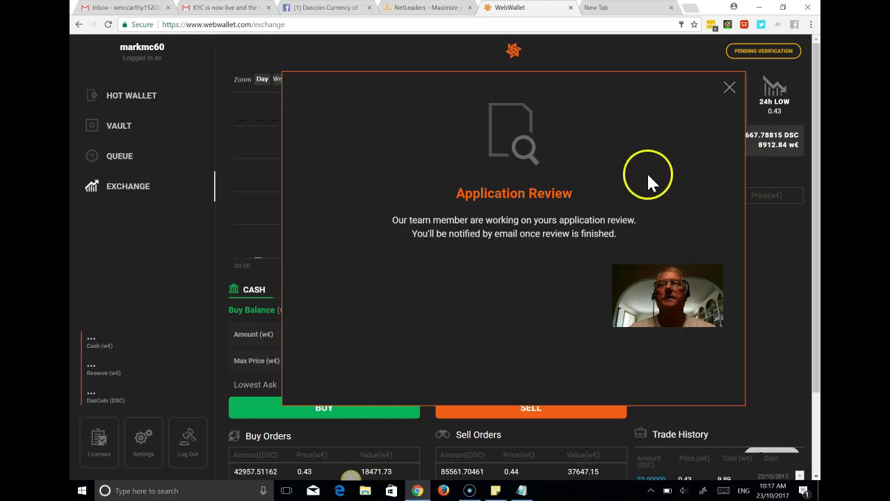
Open the 'KYC Application Requires Further Documents' email from Gmail's Primary inbox.
{"action": "left_click", "coordinate": [234, 14]}
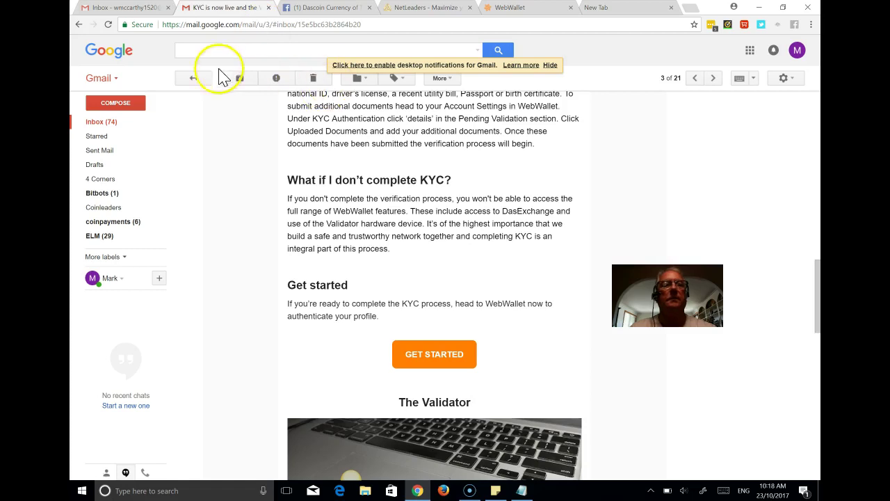
{"action": "left_click", "coordinate": [201, 81]}
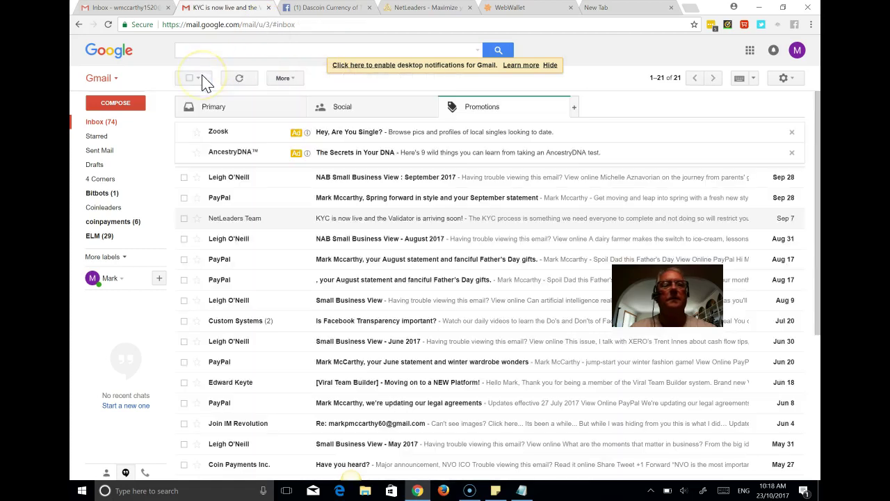
{"action": "left_click", "coordinate": [264, 111]}
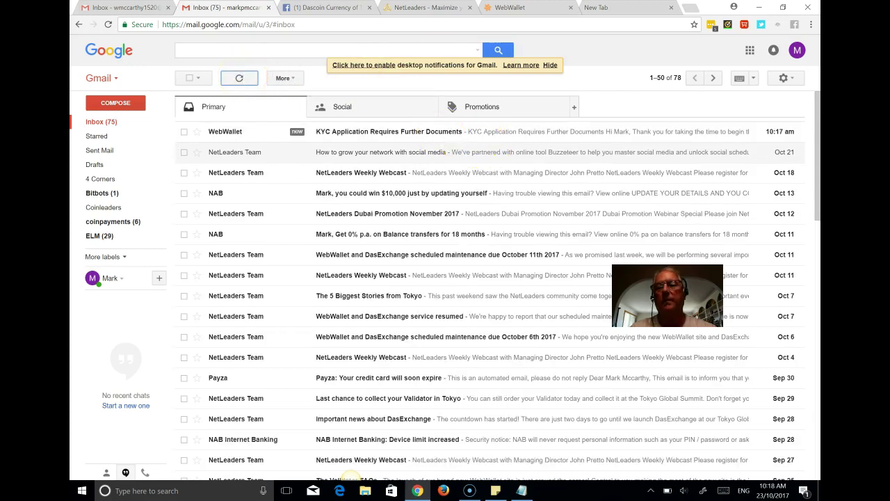
{"action": "left_click", "coordinate": [416, 138]}
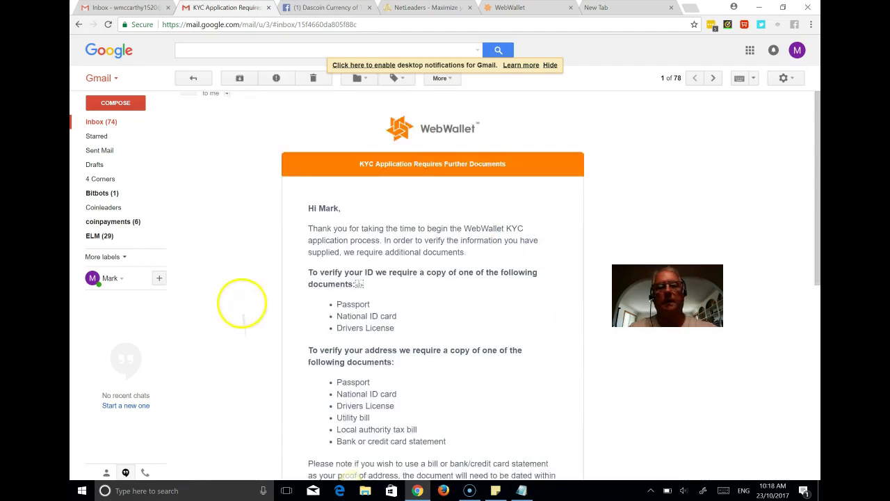
Follow the email's UPLOAD NOW link to open the WebWallet profile page.
{"action": "scroll", "coordinate": [241, 302], "scroll_direction": "down", "scroll_amount": 4}
{"action": "scroll", "coordinate": [232, 338], "scroll_direction": "up", "scroll_amount": 3}
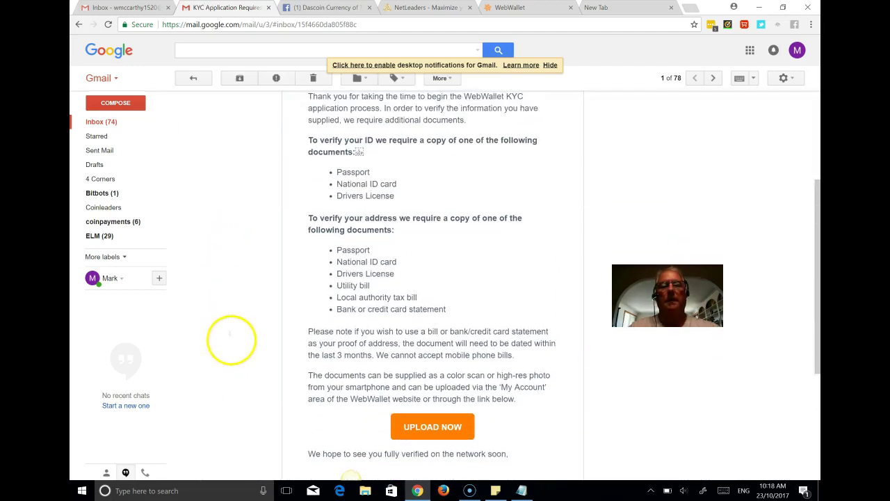
{"action": "scroll", "coordinate": [233, 326], "scroll_direction": "down", "scroll_amount": 1}
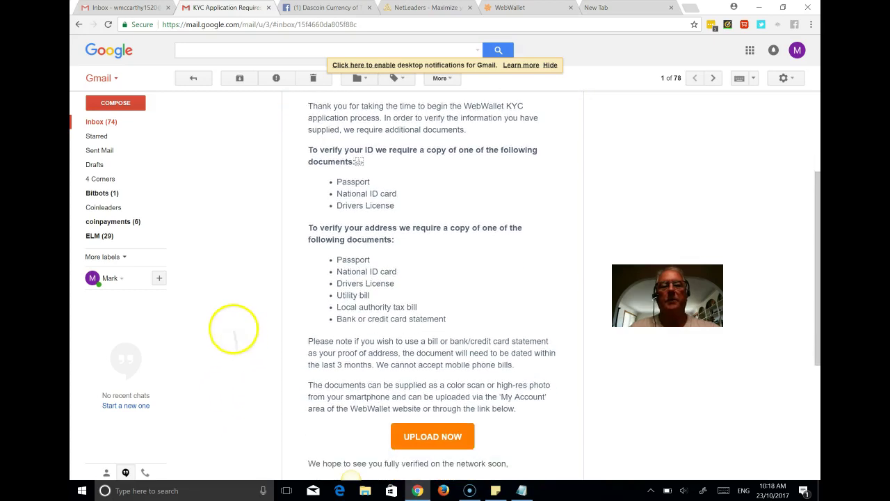
{"action": "left_click_drag", "start_coordinate": [709, 258], "coordinate": [709, 200]}
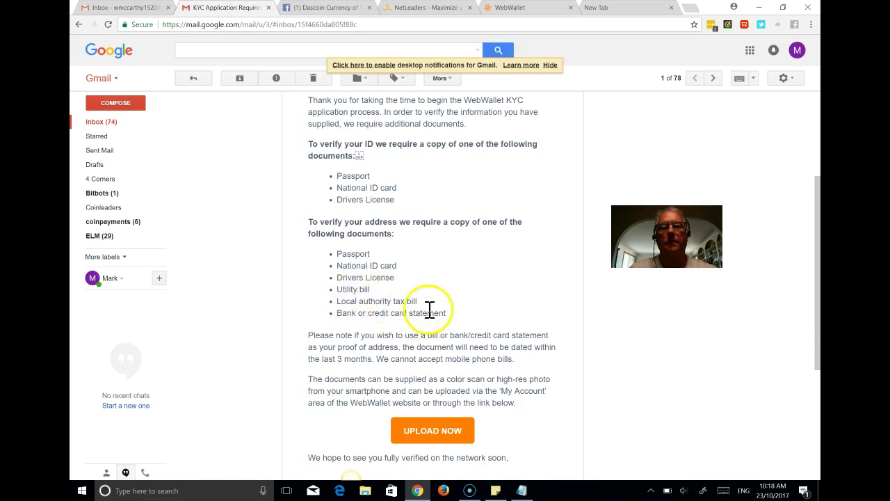
{"action": "left_click", "coordinate": [440, 434]}
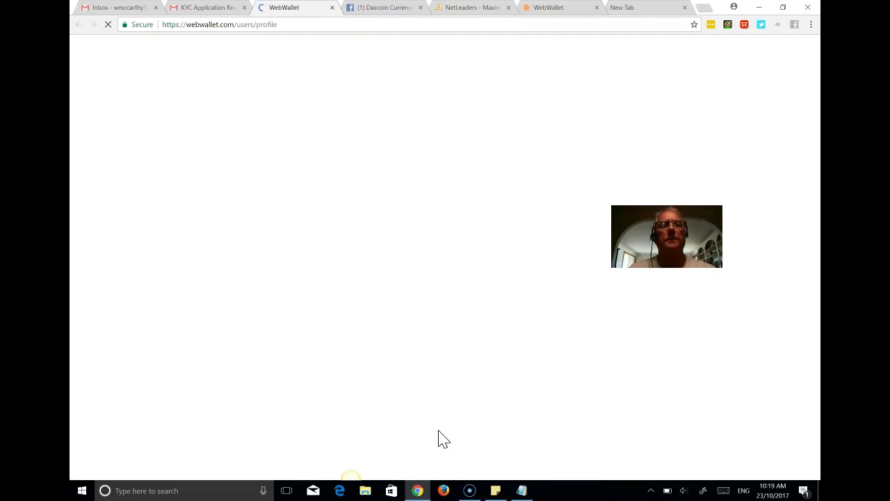
Sign in to WebWallet using the saved account from the LastPass login list.
{"action": "left_click", "coordinate": [629, 87]}
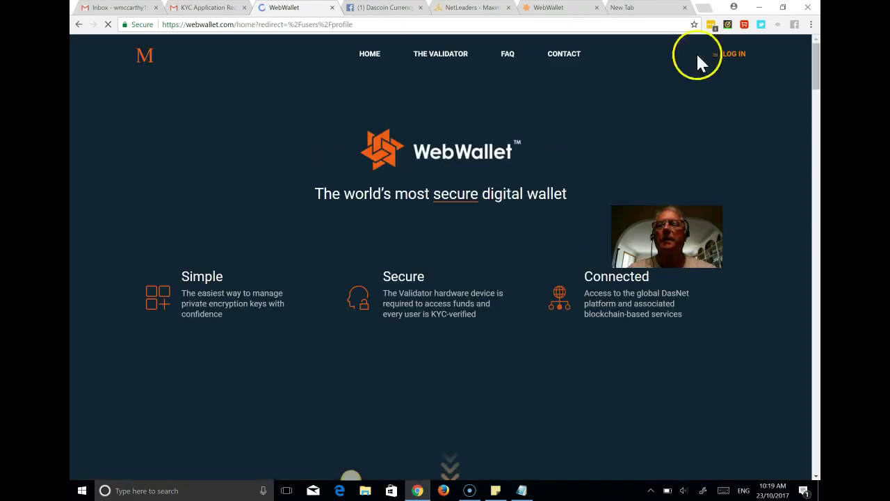
{"action": "left_click", "coordinate": [734, 55]}
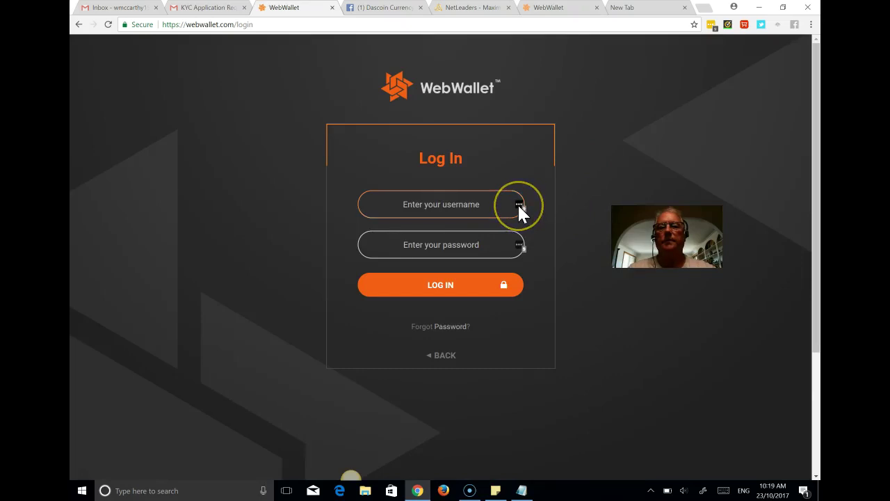
{"action": "left_click", "coordinate": [519, 206]}
{"action": "left_click_drag", "start_coordinate": [527, 249], "coordinate": [507, 274]}
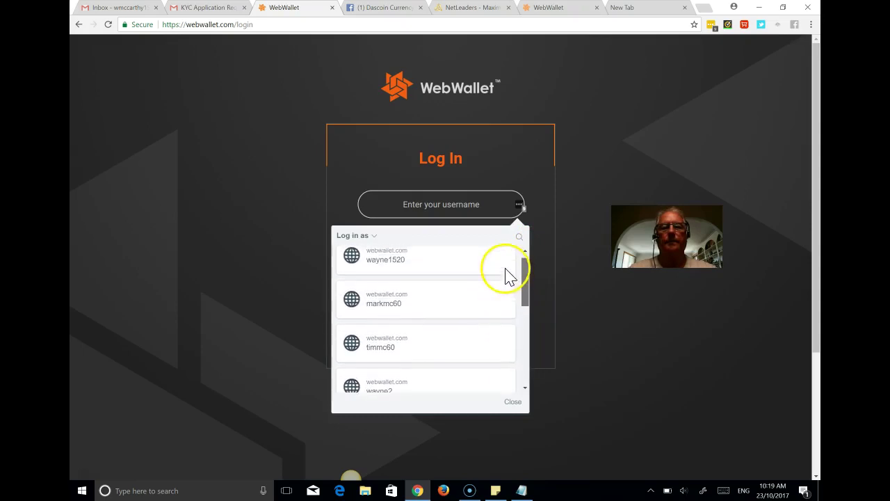
{"action": "left_click", "coordinate": [374, 304]}
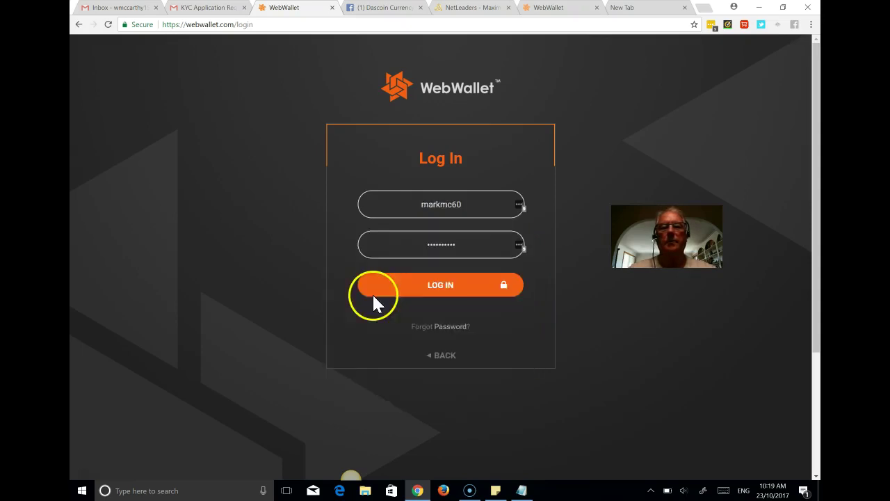
{"action": "left_click", "coordinate": [443, 292]}
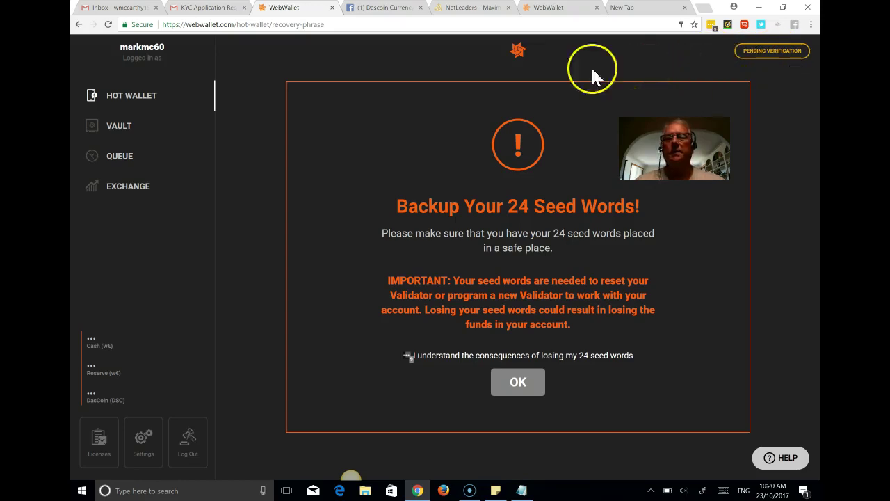
Acknowledge the seed-words backup warning and open Account Settings to the KYC Verification panel.
{"action": "left_click", "coordinate": [760, 61]}
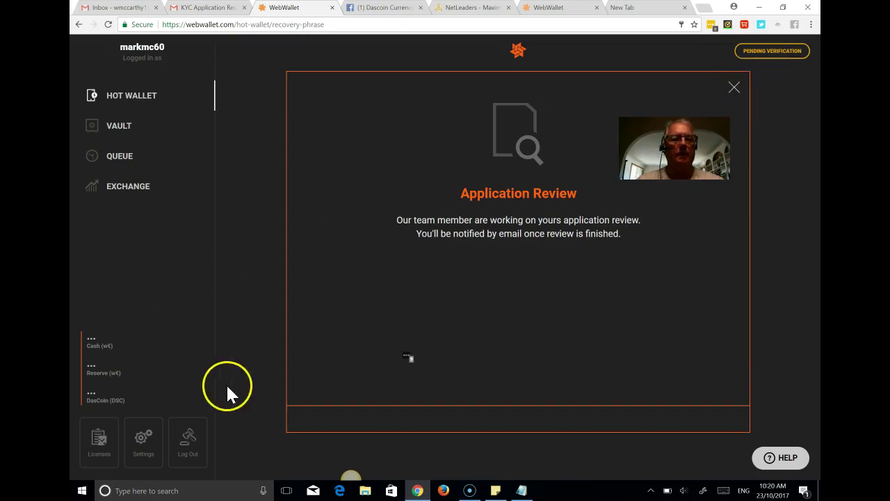
{"action": "left_click", "coordinate": [143, 439]}
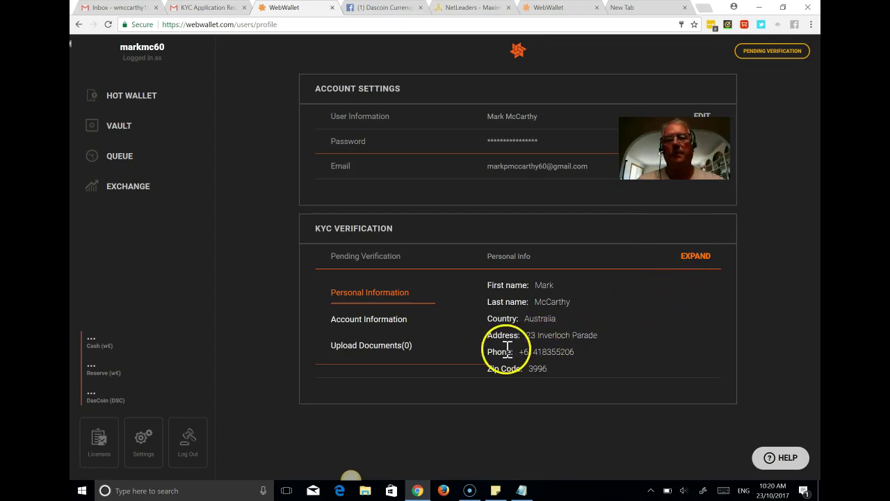
Start a new KYC document upload with ID Proof as the document type.
{"action": "left_click", "coordinate": [385, 353]}
{"action": "left_click", "coordinate": [506, 316]}
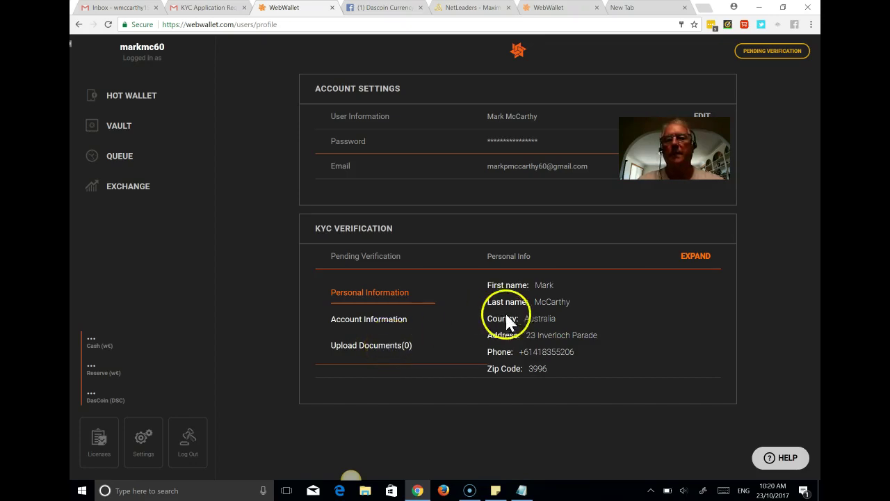
{"action": "left_click", "coordinate": [383, 353]}
{"action": "left_click", "coordinate": [405, 346]}
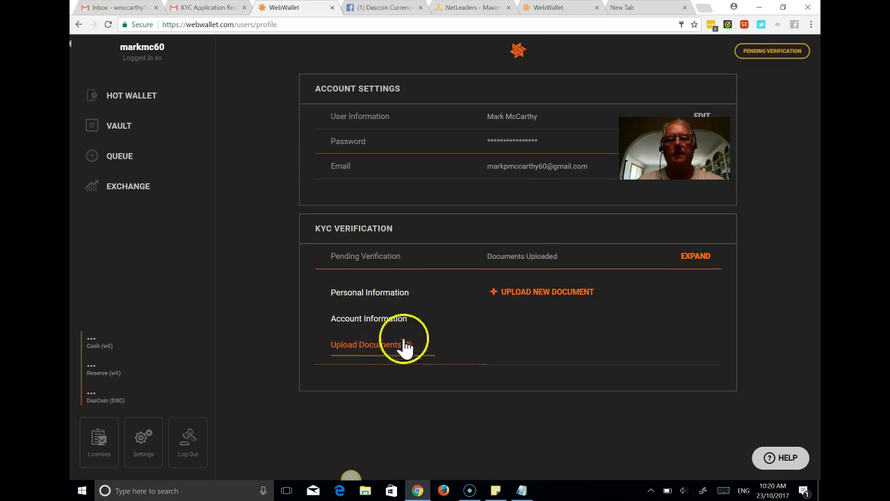
{"action": "left_click", "coordinate": [536, 292]}
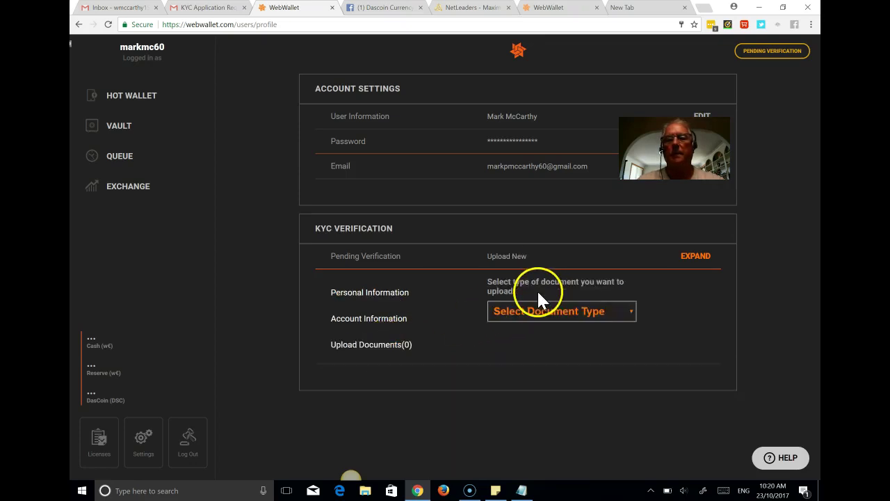
{"action": "left_click", "coordinate": [632, 310]}
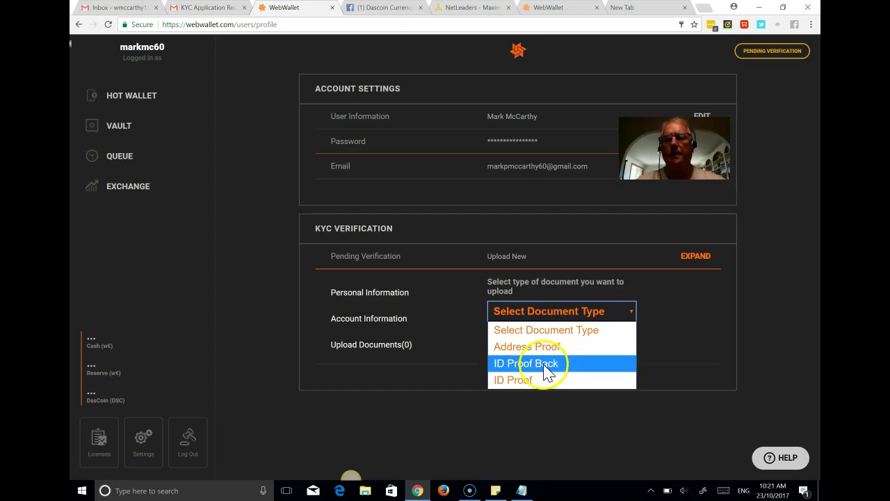
{"action": "left_click", "coordinate": [517, 381]}
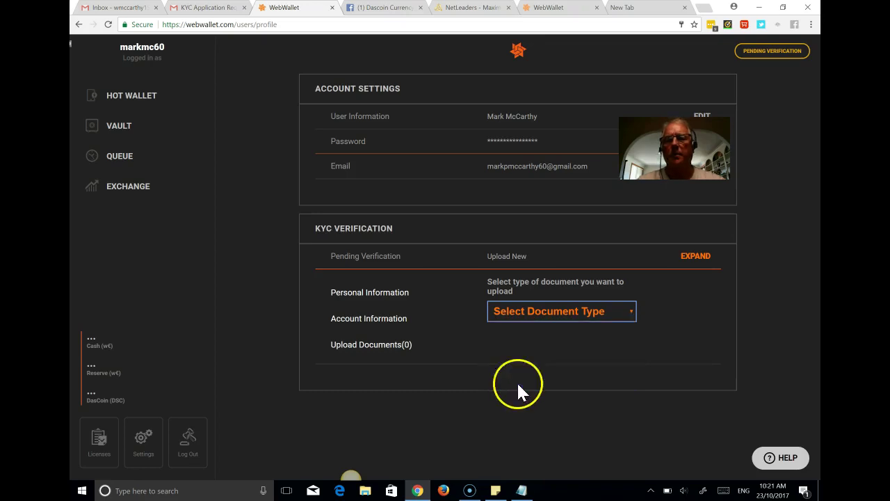
Select the Drivers Lic-Front image from the Bank Verification folder.
{"action": "left_click", "coordinate": [547, 365]}
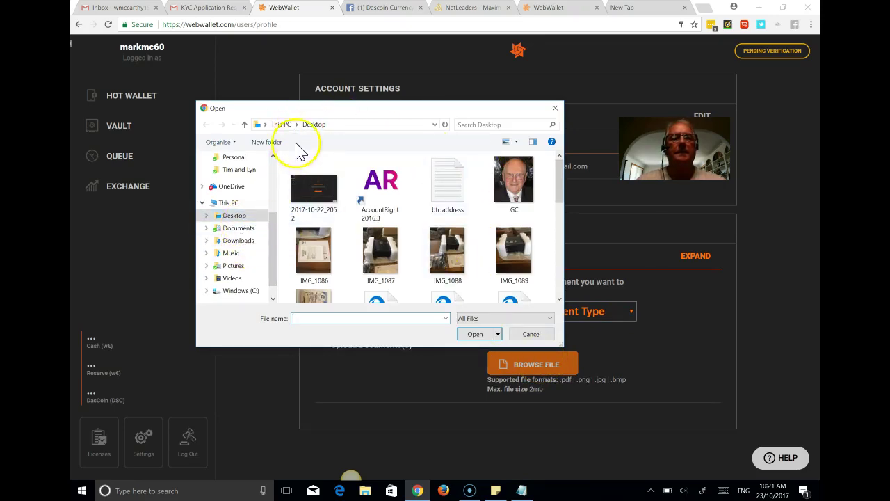
{"action": "left_click", "coordinate": [245, 231]}
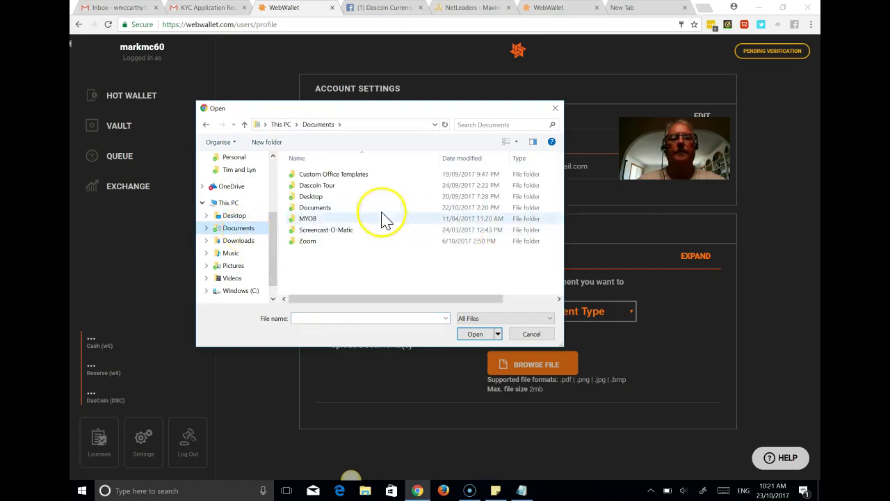
{"action": "double_click", "coordinate": [322, 208]}
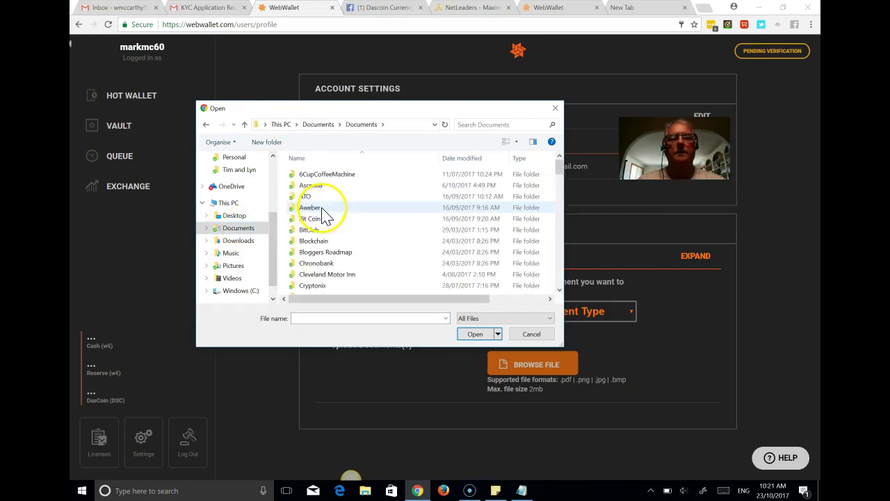
{"action": "scroll", "coordinate": [565, 258], "scroll_direction": "down", "scroll_amount": 4}
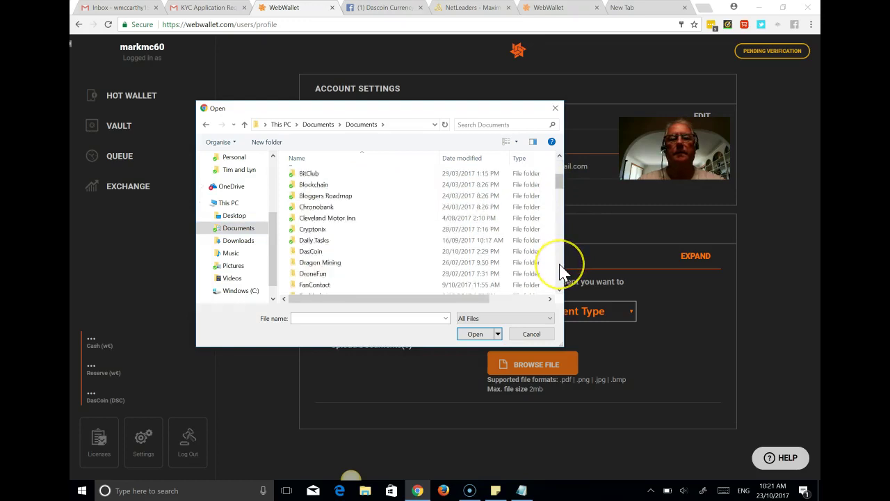
{"action": "scroll", "coordinate": [561, 272], "scroll_direction": "down", "scroll_amount": 4}
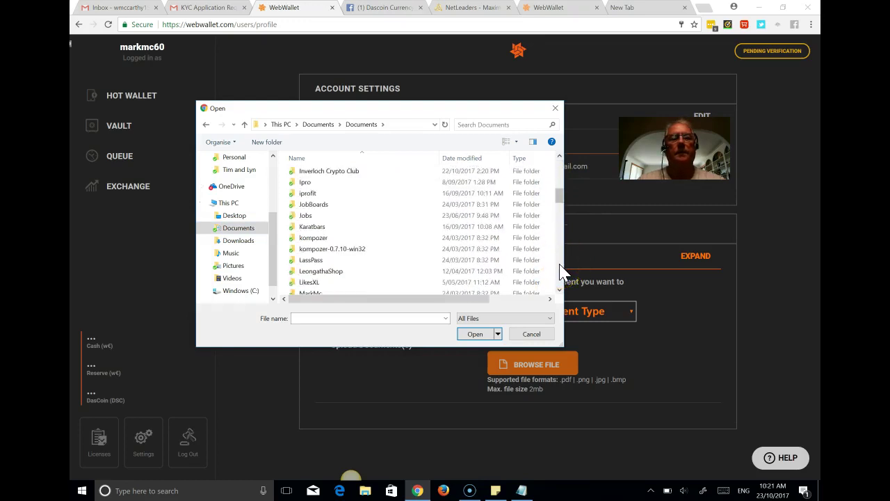
{"action": "scroll", "coordinate": [560, 271], "scroll_direction": "down", "scroll_amount": 4}
{"action": "double_click", "coordinate": [316, 174]}
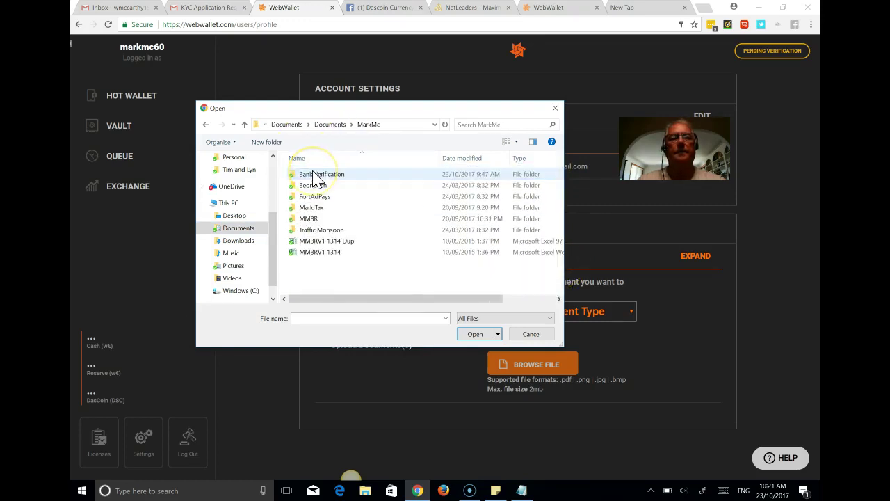
{"action": "double_click", "coordinate": [313, 175]}
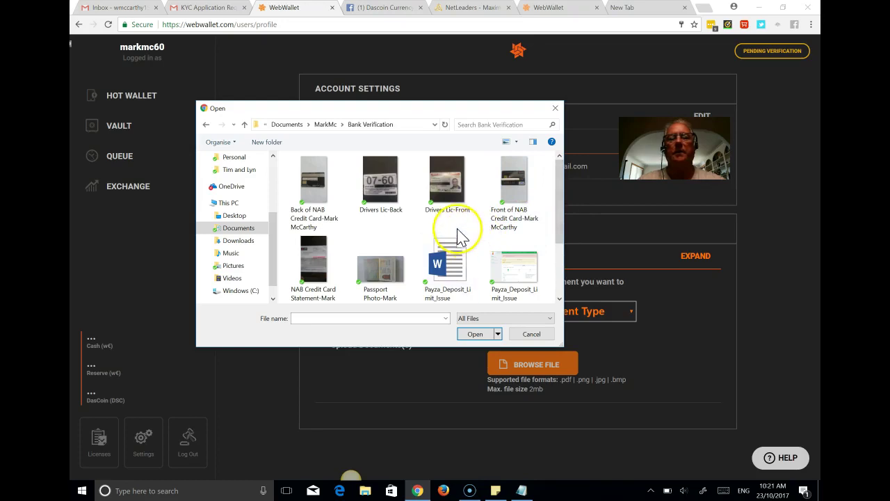
{"action": "left_click", "coordinate": [448, 187]}
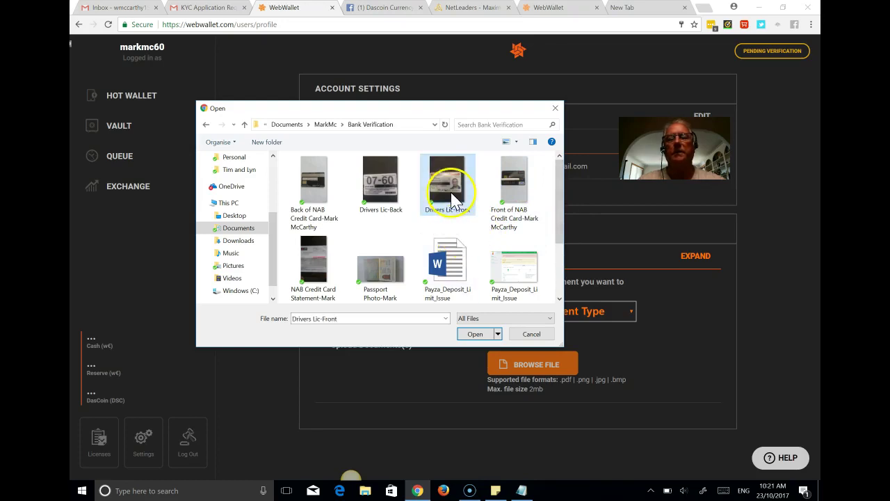
{"action": "left_click", "coordinate": [475, 334]}
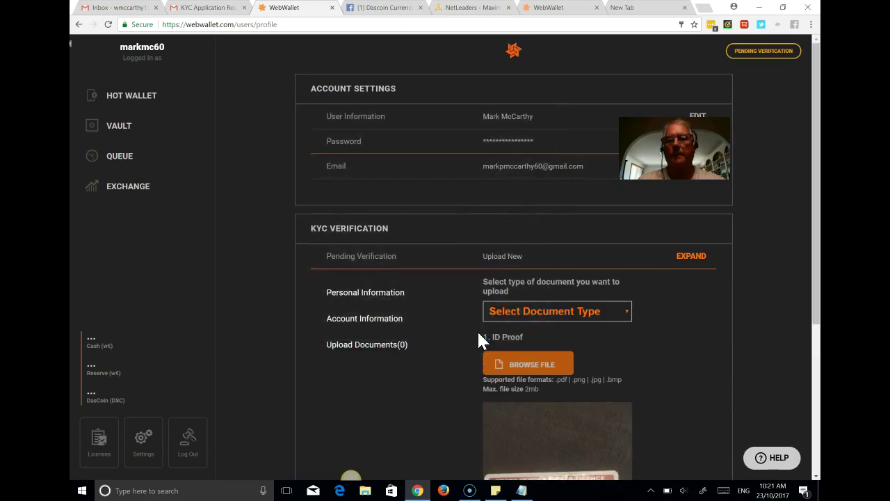
Confirm the upload of the licence front image as ID Proof.
{"action": "scroll", "coordinate": [218, 209], "scroll_direction": "down", "scroll_amount": 3}
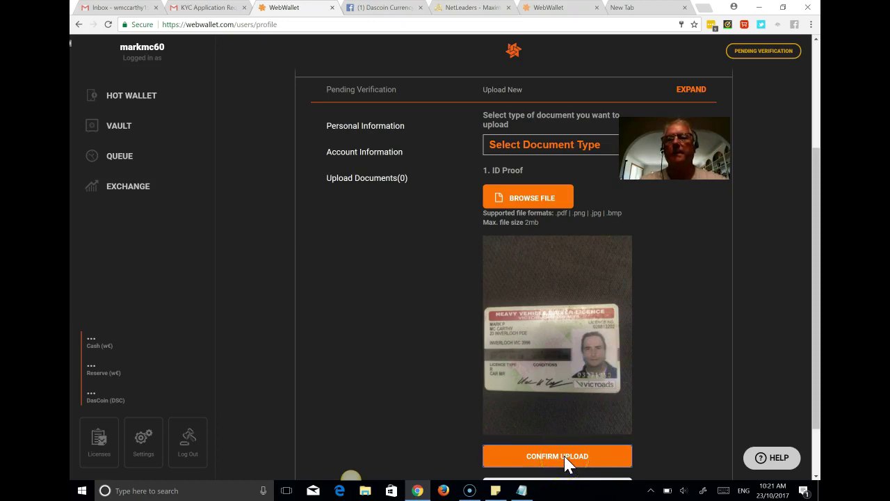
{"action": "scroll", "coordinate": [220, 265], "scroll_direction": "down", "scroll_amount": 1}
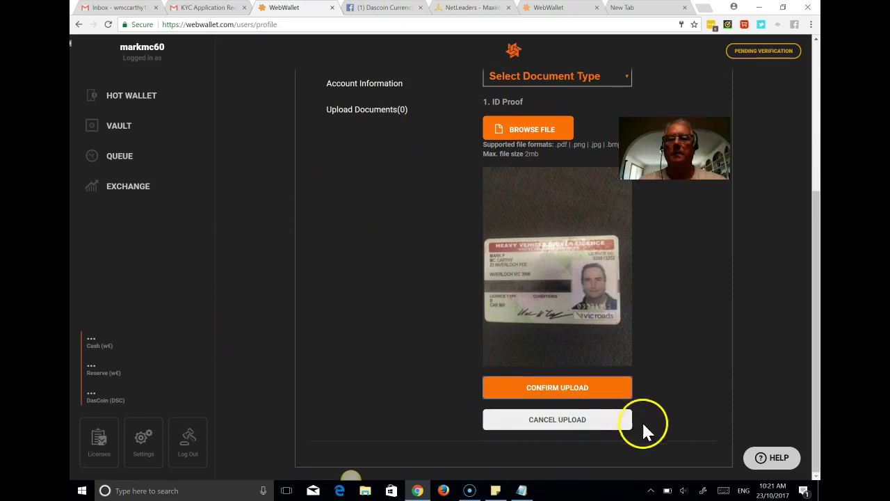
{"action": "left_click", "coordinate": [566, 390]}
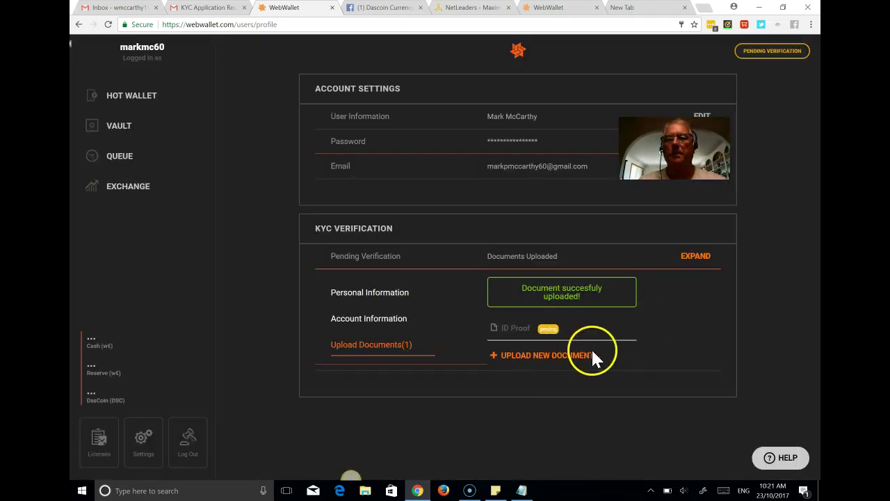
Upload the Drivers Lic-Back image as an ID Proof Back document and confirm the upload.
{"action": "left_click", "coordinate": [560, 366]}
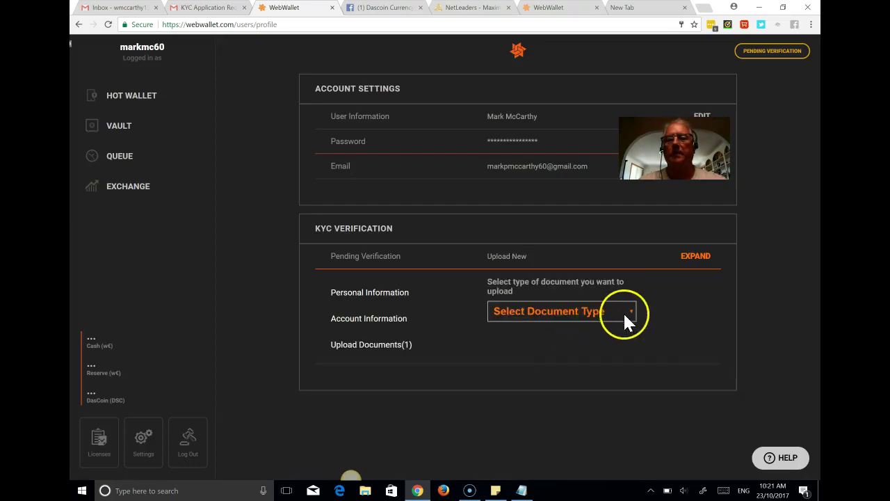
{"action": "left_click", "coordinate": [624, 311]}
{"action": "left_click", "coordinate": [546, 363]}
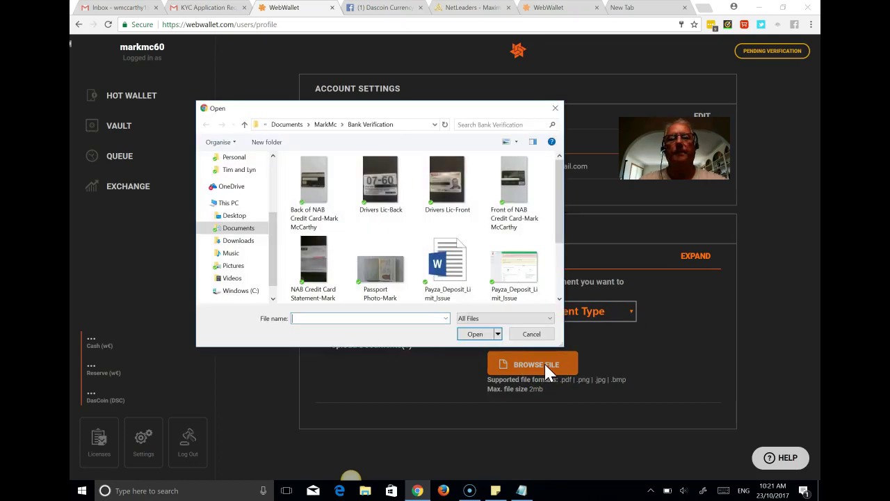
{"action": "left_click", "coordinate": [379, 178]}
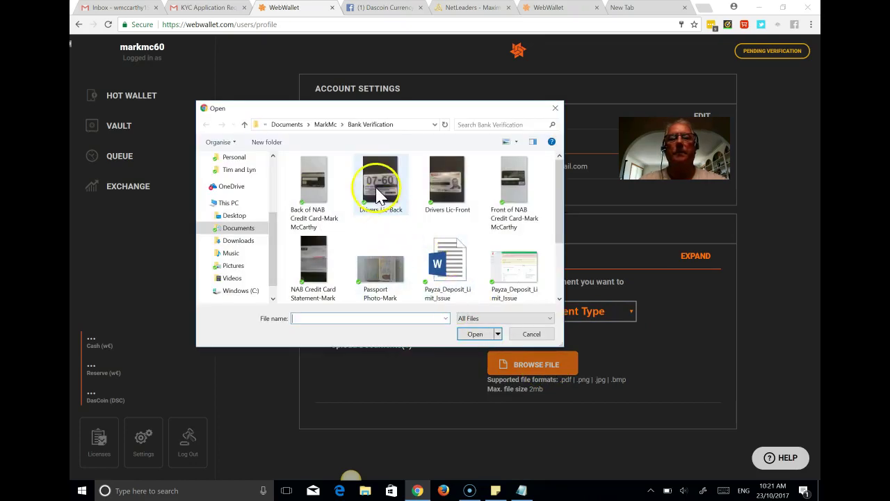
{"action": "left_click", "coordinate": [475, 334]}
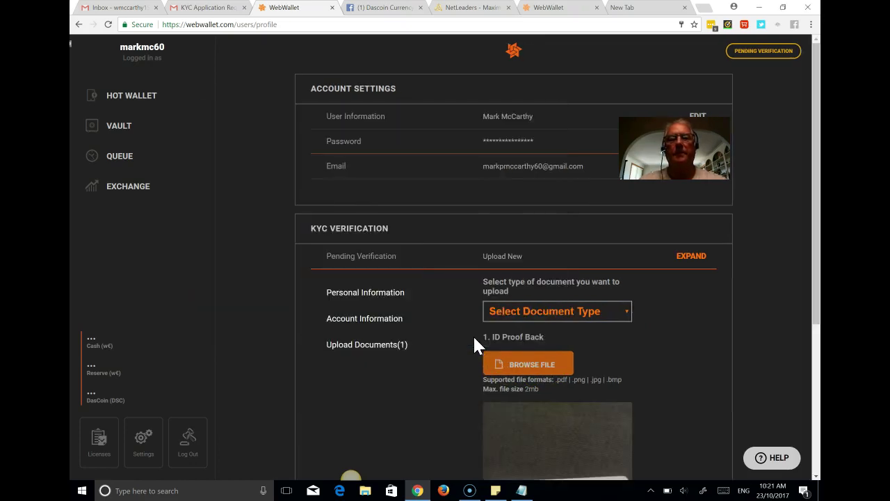
{"action": "scroll", "coordinate": [218, 252], "scroll_direction": "down", "scroll_amount": 3}
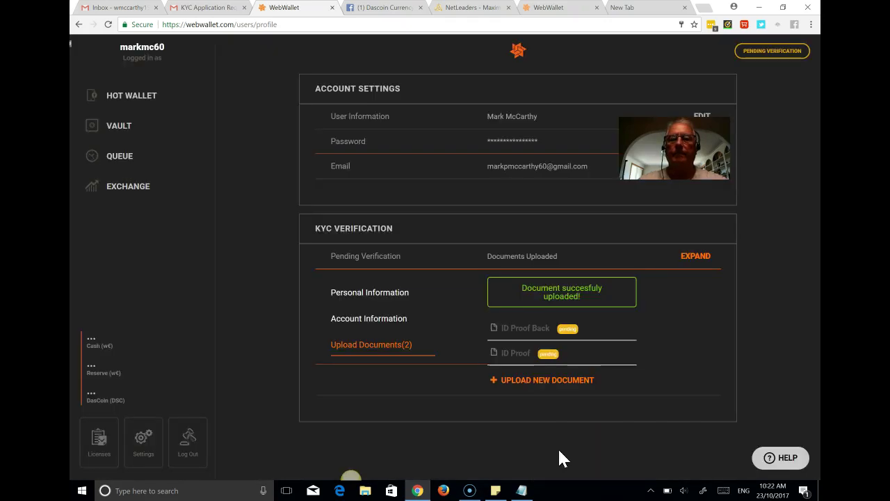
{"action": "left_click", "coordinate": [584, 401]}
Start a new Address Proof upload and load the Rates Notice - Oct17 file into the form.
{"action": "left_click", "coordinate": [567, 380]}
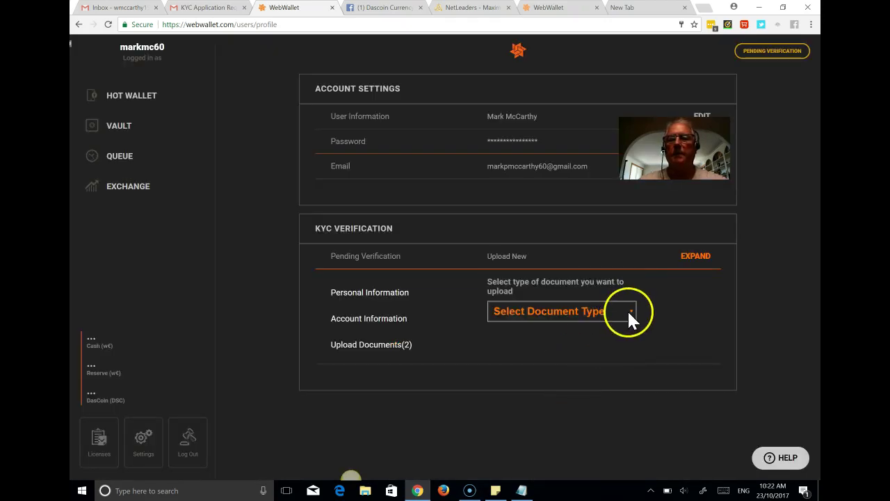
{"action": "left_click", "coordinate": [628, 315]}
{"action": "left_click", "coordinate": [560, 350]}
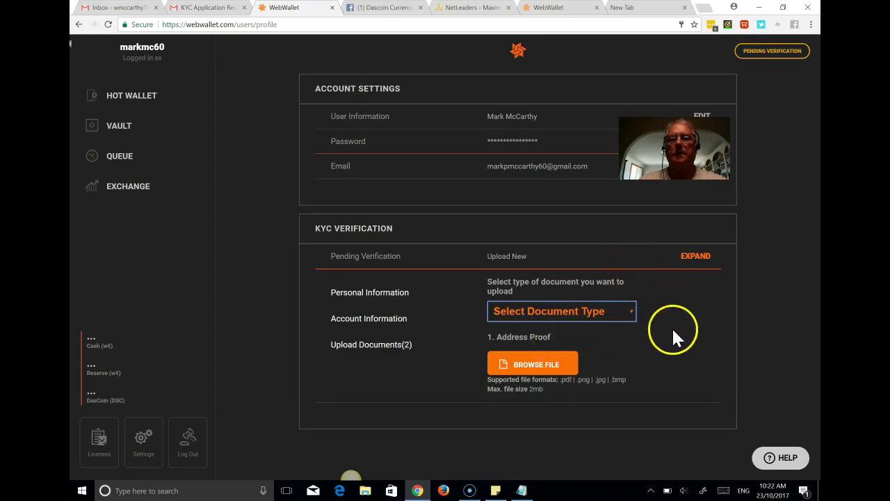
{"action": "left_click", "coordinate": [549, 372]}
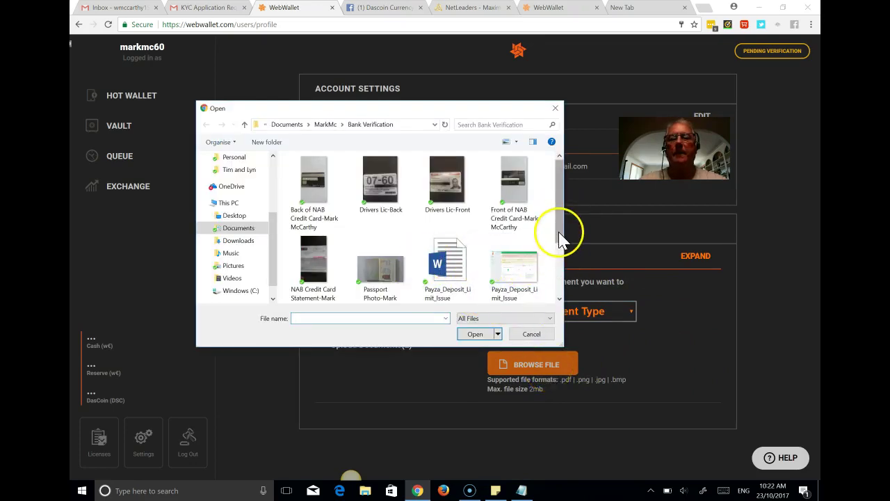
{"action": "left_click_drag", "start_coordinate": [561, 236], "coordinate": [561, 285]}
{"action": "left_click", "coordinate": [306, 275]}
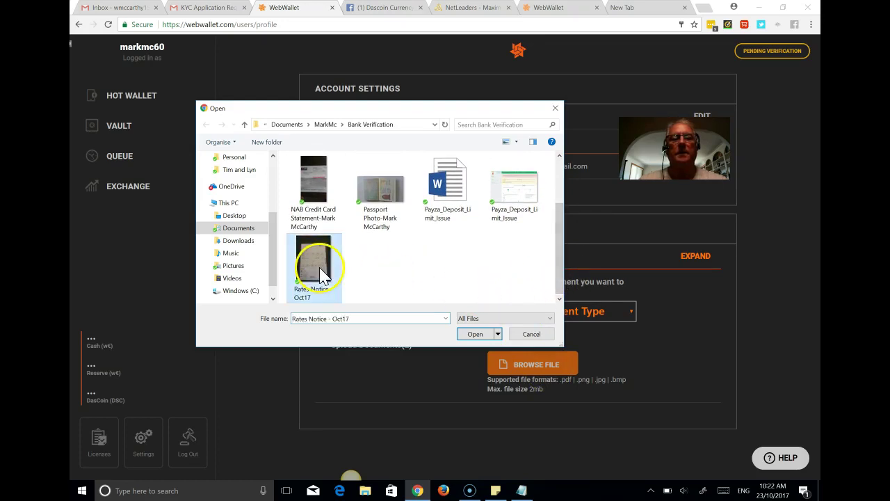
{"action": "left_click", "coordinate": [475, 334]}
{"action": "scroll", "coordinate": [224, 213], "scroll_direction": "down", "scroll_amount": 3}
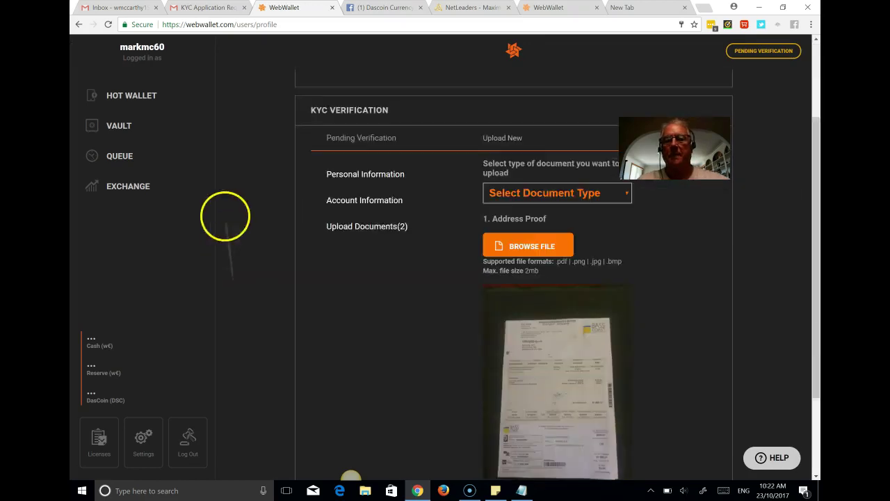